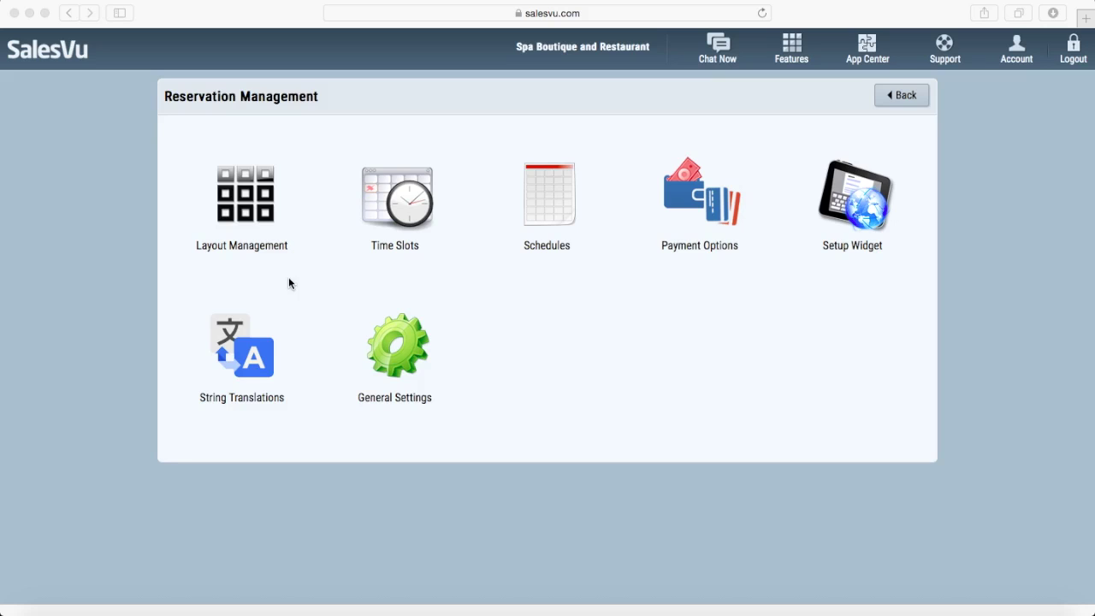
Open the table Availability Layout Management page from Reservation Management
{"action": "left_click", "coordinate": [258, 205]}
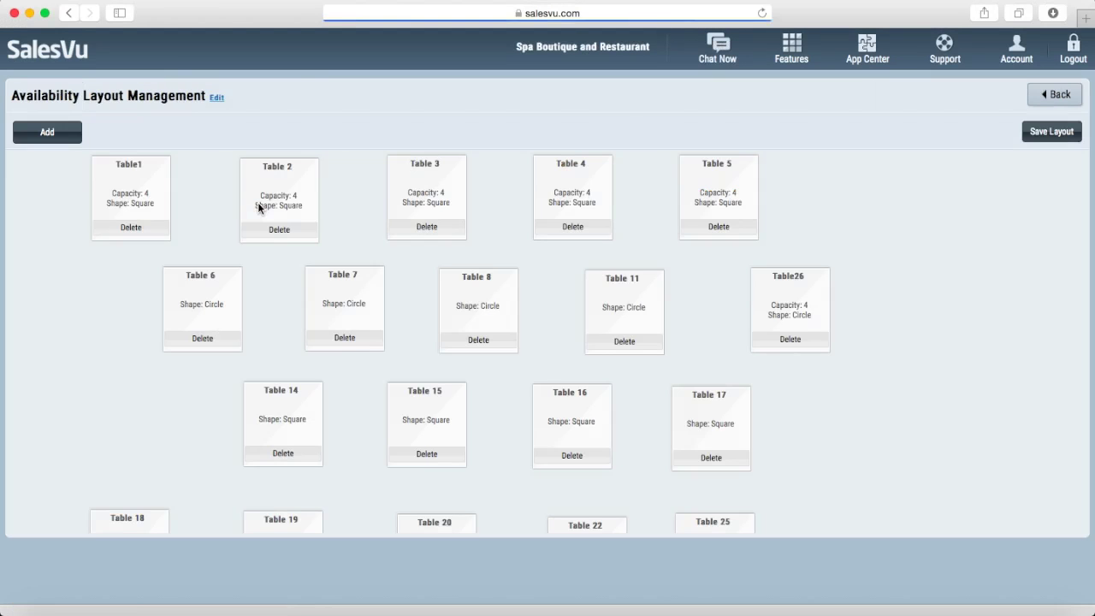
Add a new circular table named 'Table 26' with capacity 4
{"action": "left_click", "coordinate": [47, 132]}
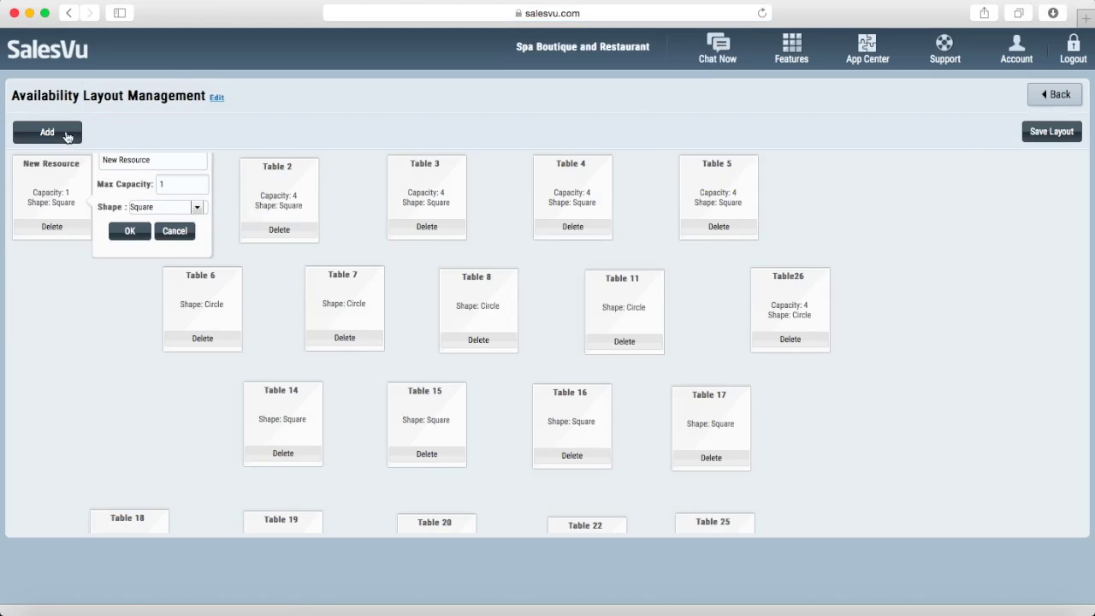
{"action": "left_click_drag", "start_coordinate": [151, 161], "coordinate": [101, 162]}
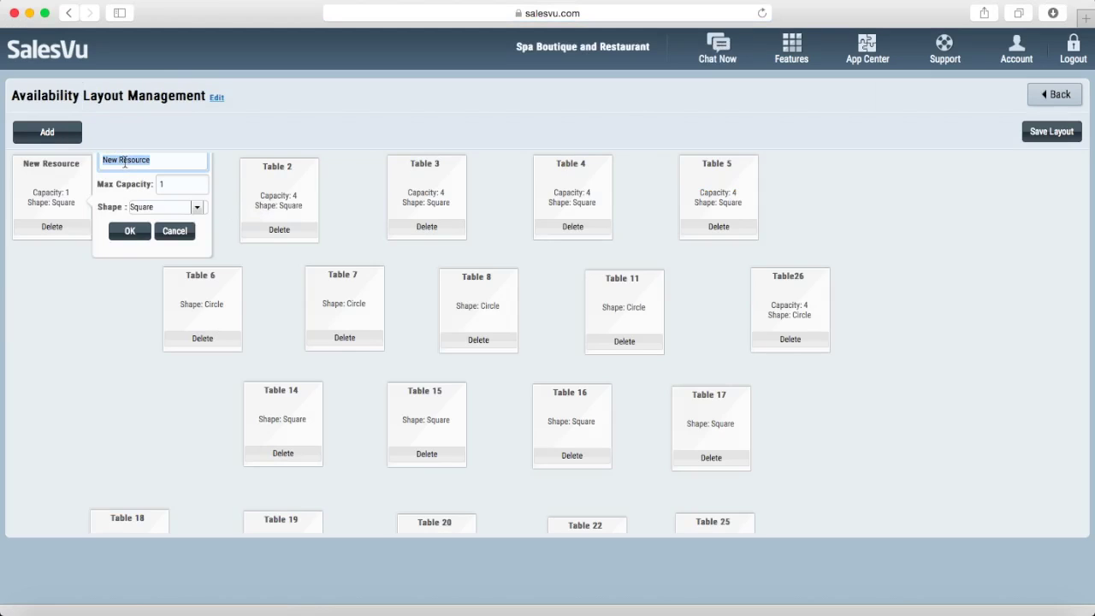
{"action": "type", "text": "Table 26"}
{"action": "left_click", "coordinate": [179, 185]}
{"action": "key", "text": "BackSpace"}
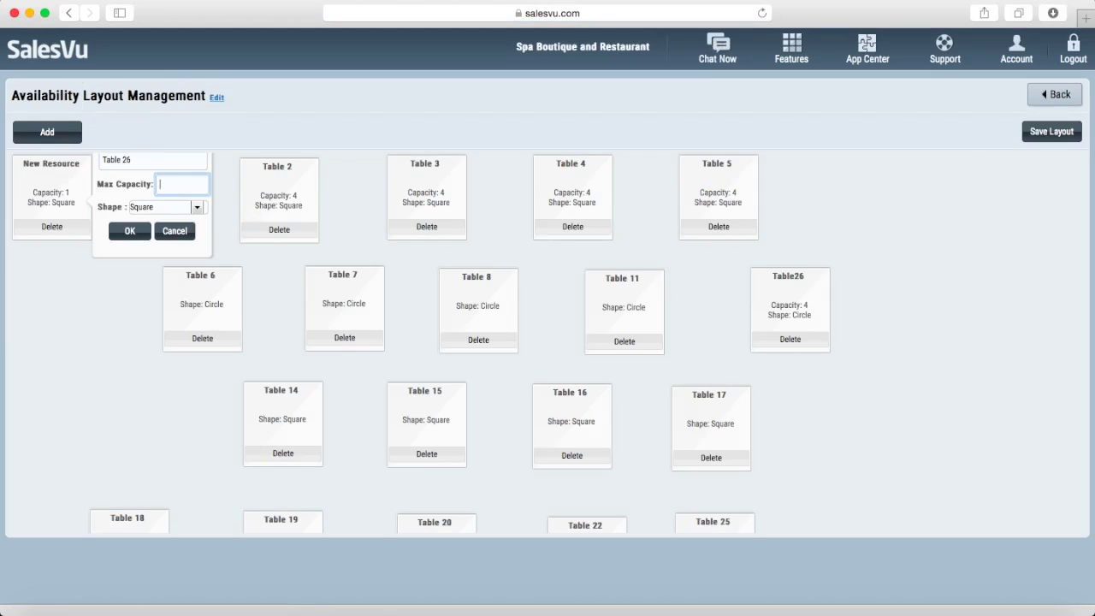
{"action": "type", "text": "4"}
{"action": "left_click", "coordinate": [199, 209]}
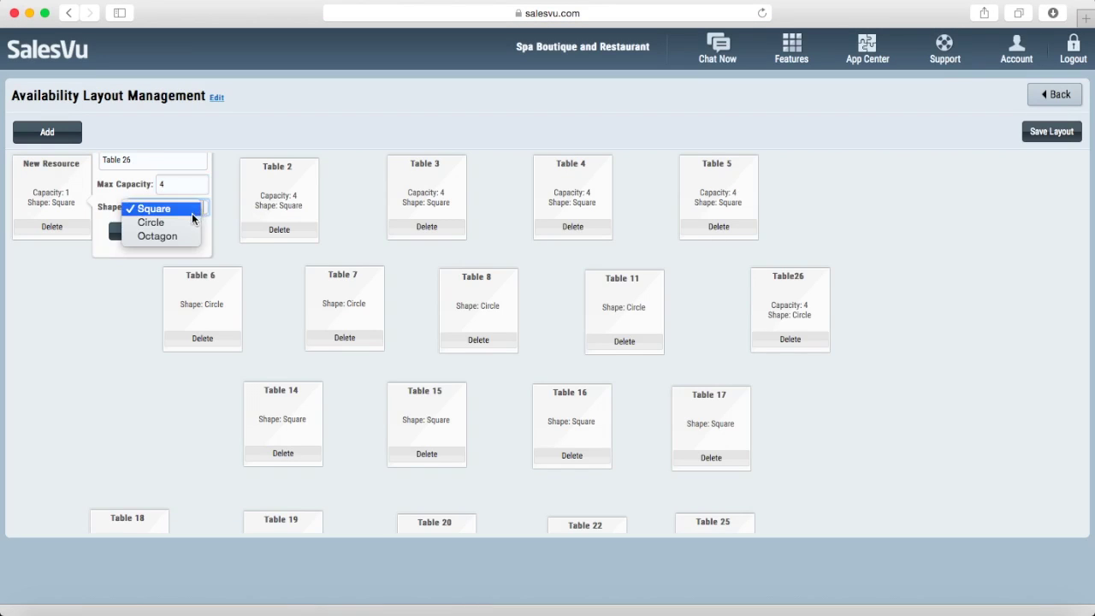
{"action": "left_click", "coordinate": [168, 223]}
{"action": "left_click", "coordinate": [131, 231]}
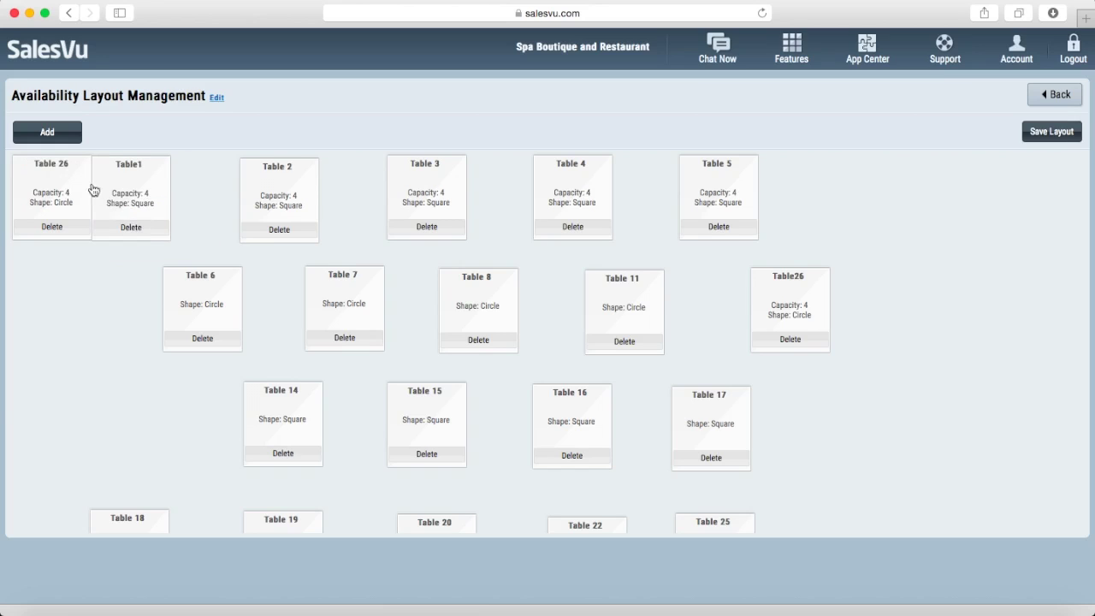
Move Table 26 into the third row, save the layout, and switch to the iPad POS
{"action": "left_click_drag", "start_coordinate": [69, 174], "coordinate": [135, 394]}
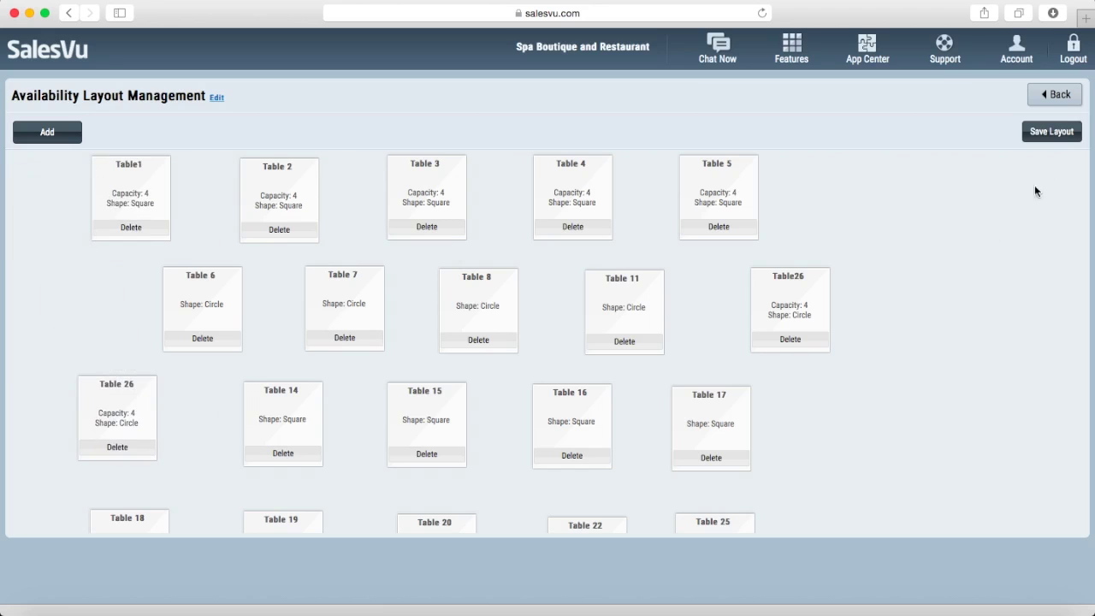
{"action": "left_click", "coordinate": [1055, 140]}
{"action": "key", "text": "super+Tab"}
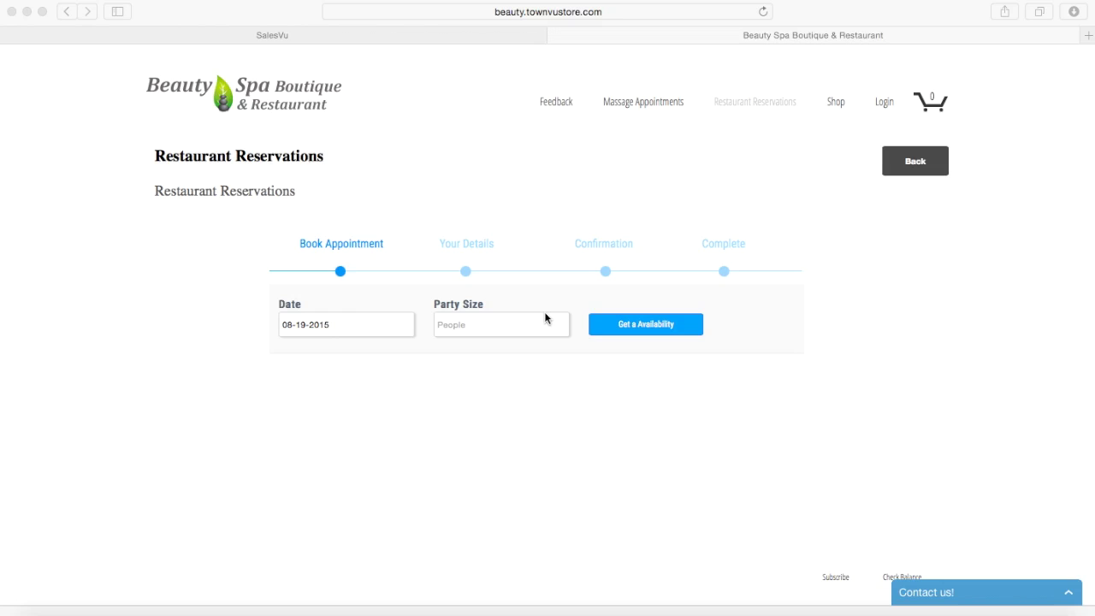
Request a table for 5 on 08-20-2015 and pick the 7:00 PM slot
{"action": "left_click", "coordinate": [364, 326]}
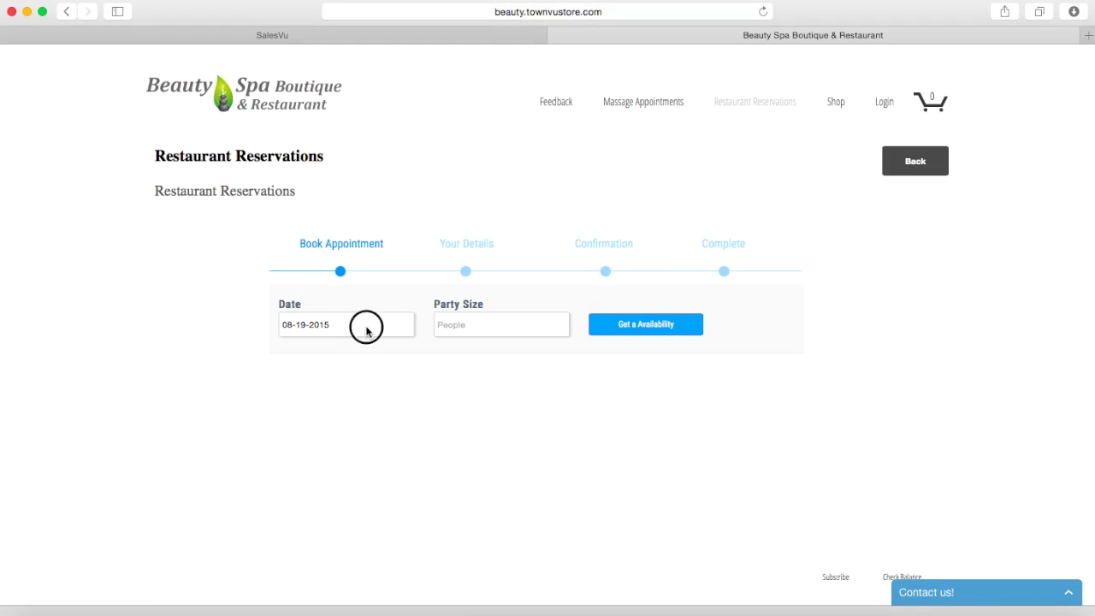
{"action": "left_click", "coordinate": [408, 353]}
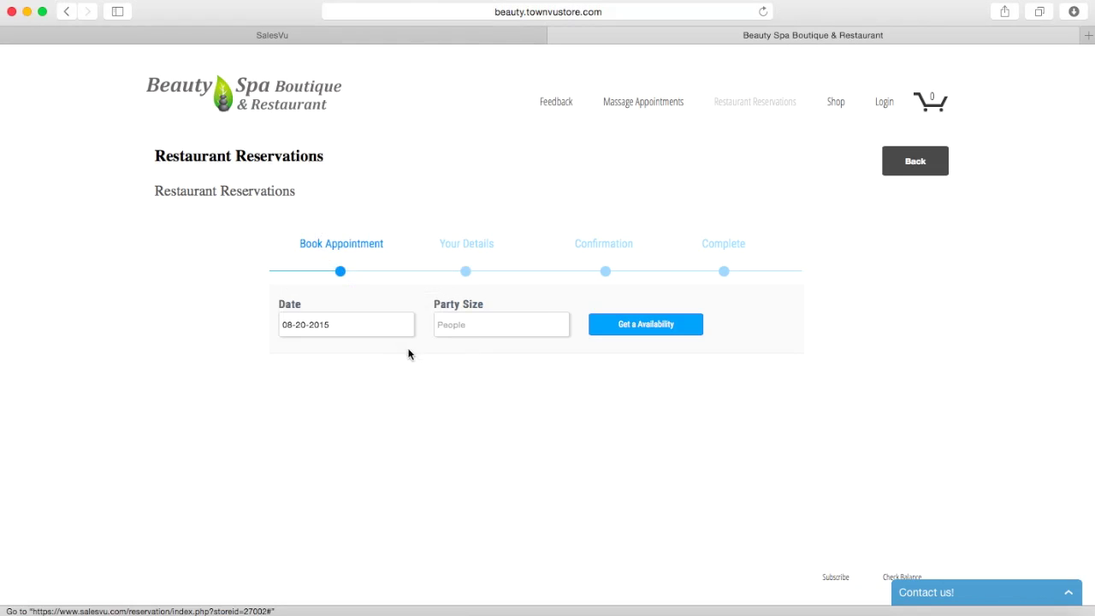
{"action": "left_click", "coordinate": [490, 326]}
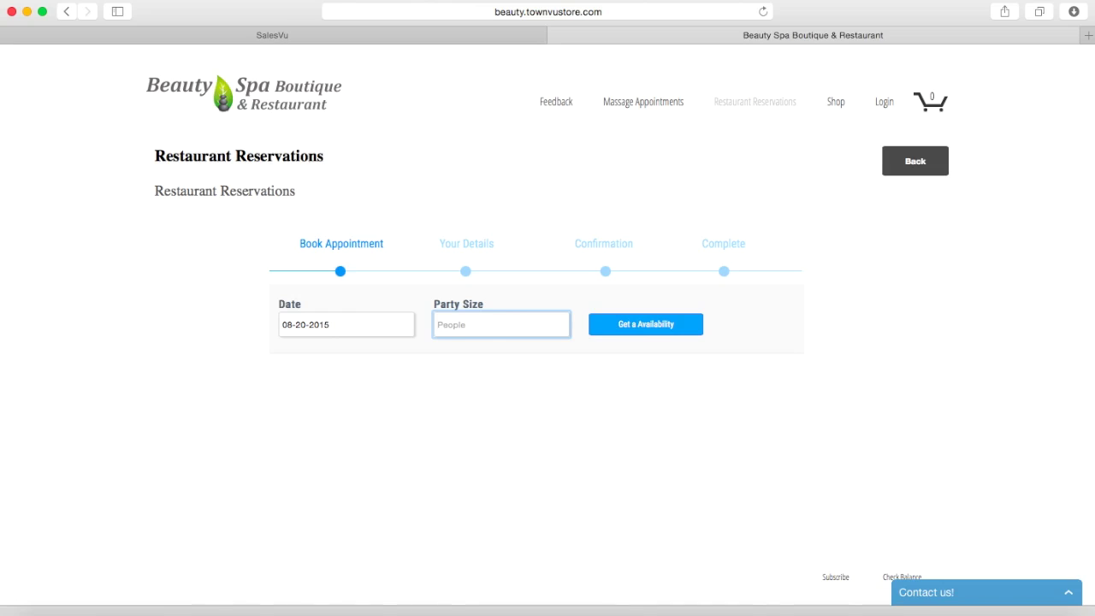
{"action": "type", "text": "5"}
{"action": "left_click", "coordinate": [621, 325]}
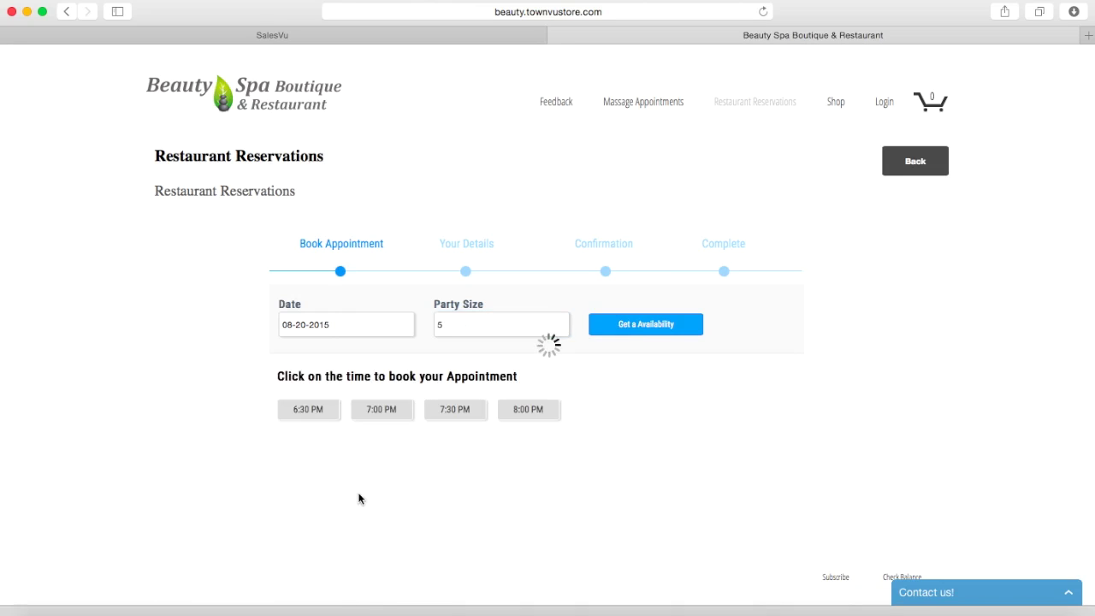
{"action": "left_click", "coordinate": [388, 403]}
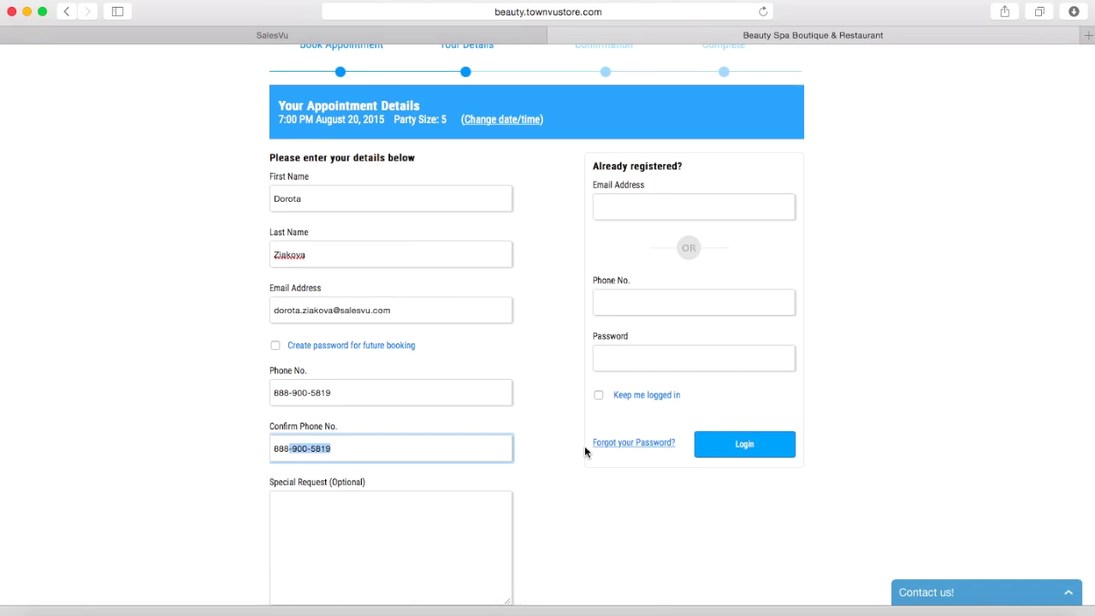
Submit the guest details, confirm the booking, and finish back at a fresh form
{"action": "scroll", "coordinate": [586, 448], "scroll_direction": "down", "scroll_amount": 5}
{"action": "left_click", "coordinate": [723, 497]}
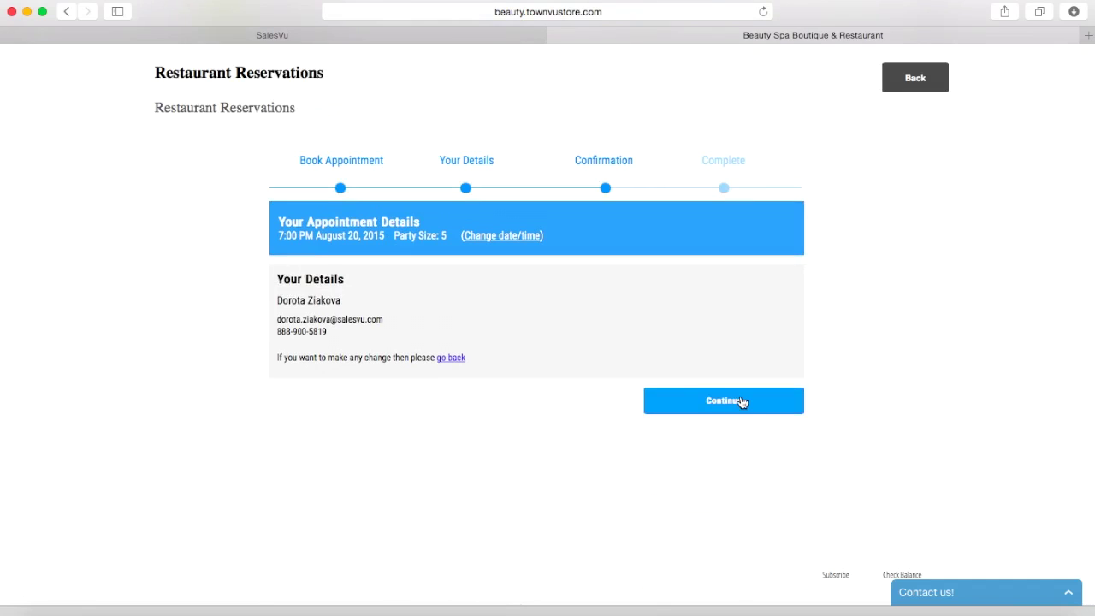
{"action": "left_click", "coordinate": [741, 401]}
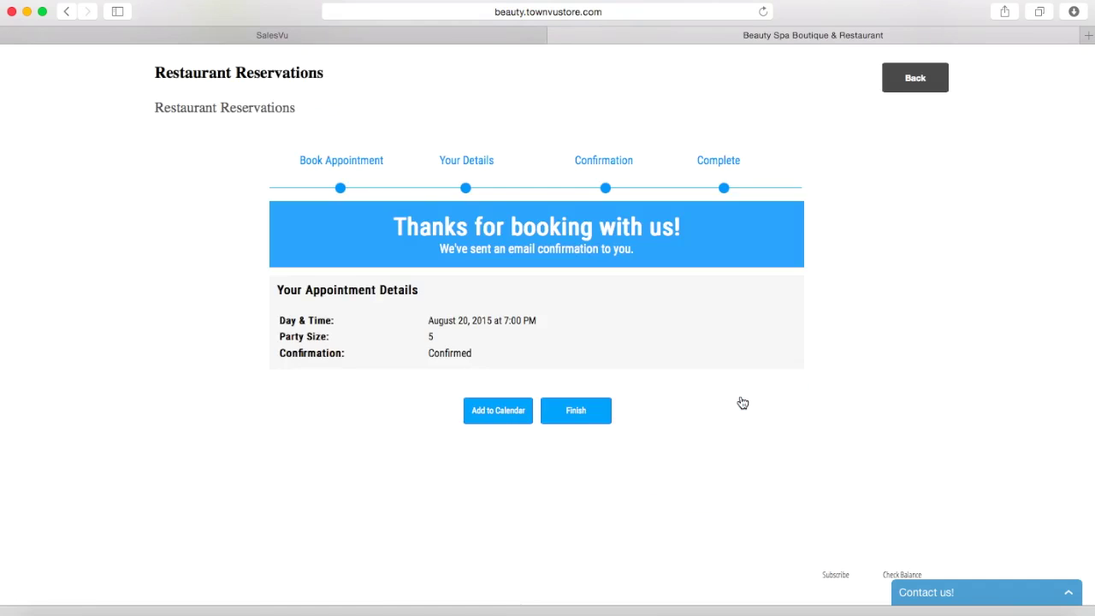
{"action": "left_click", "coordinate": [591, 419]}
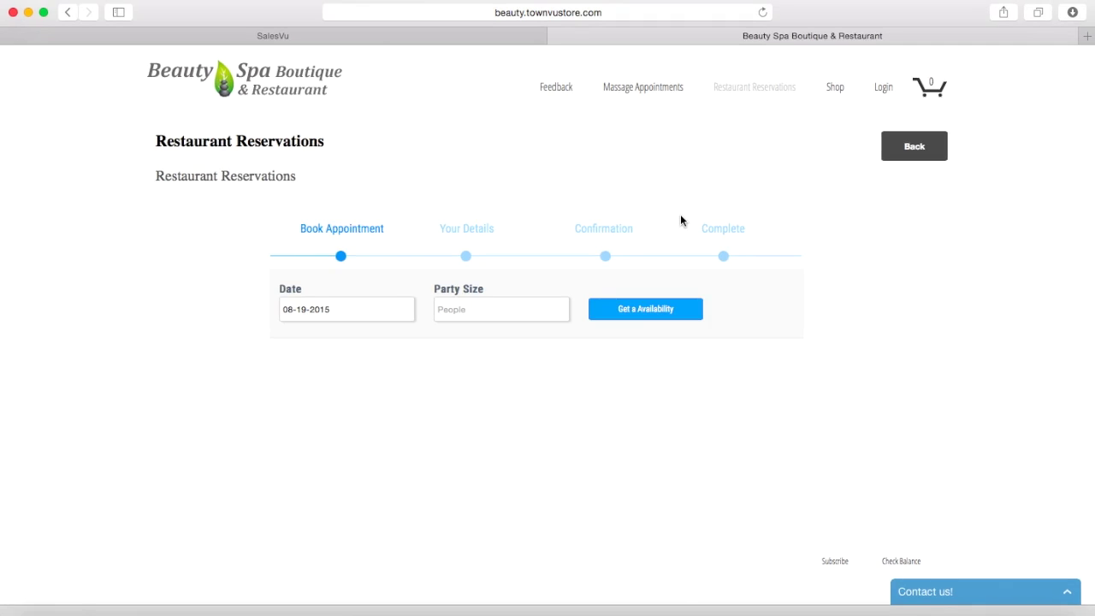
In SalesVu's time slots list, add a new slot running 06:00 PM to 07:00 PM
{"action": "left_click", "coordinate": [387, 35]}
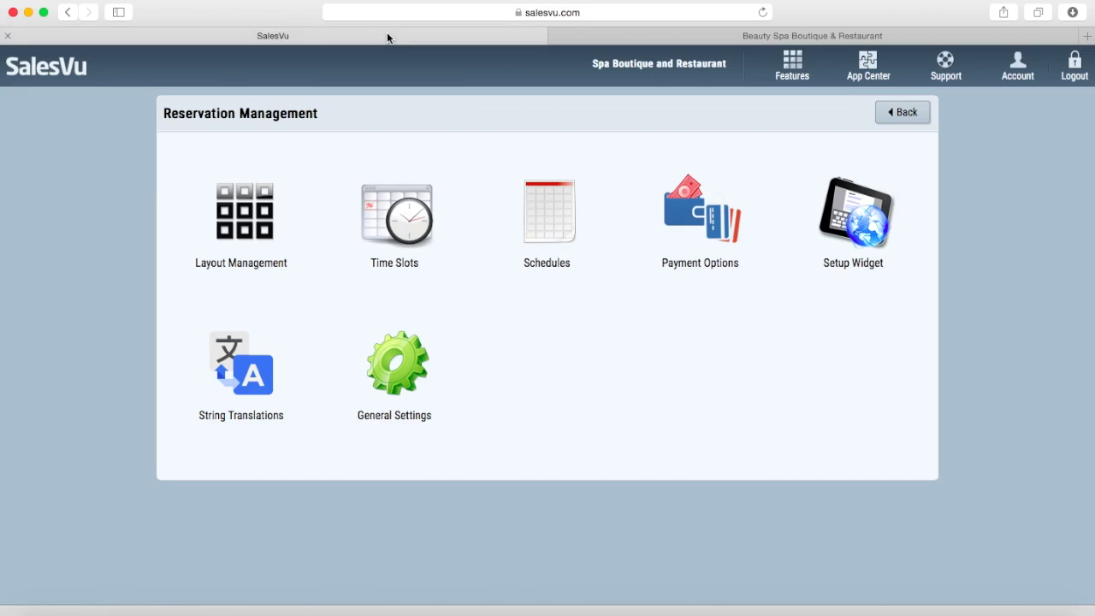
{"action": "left_click", "coordinate": [407, 213]}
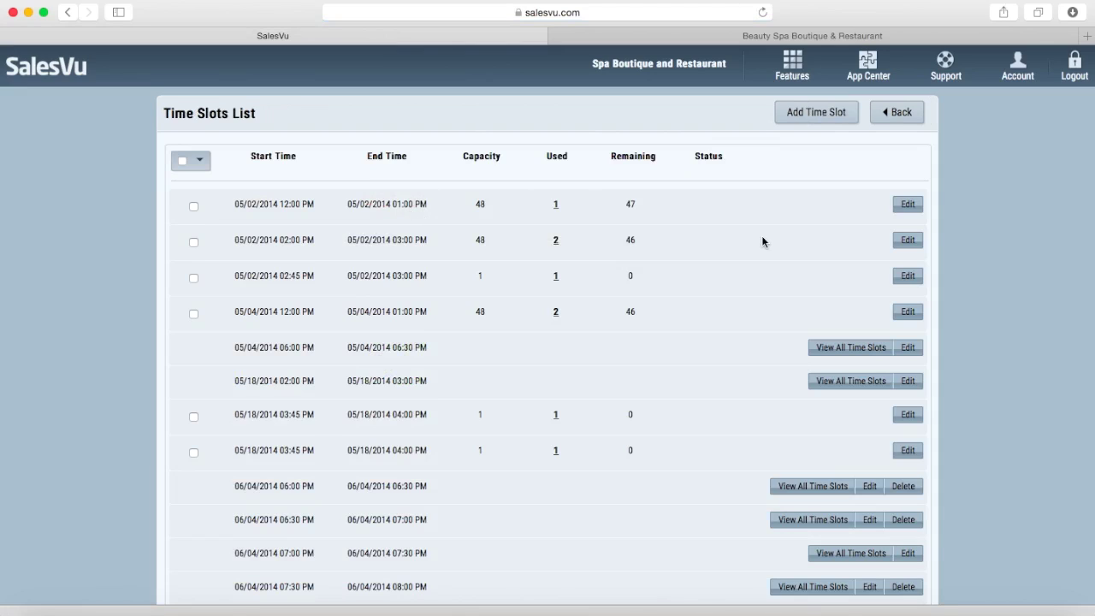
{"action": "left_click", "coordinate": [818, 120]}
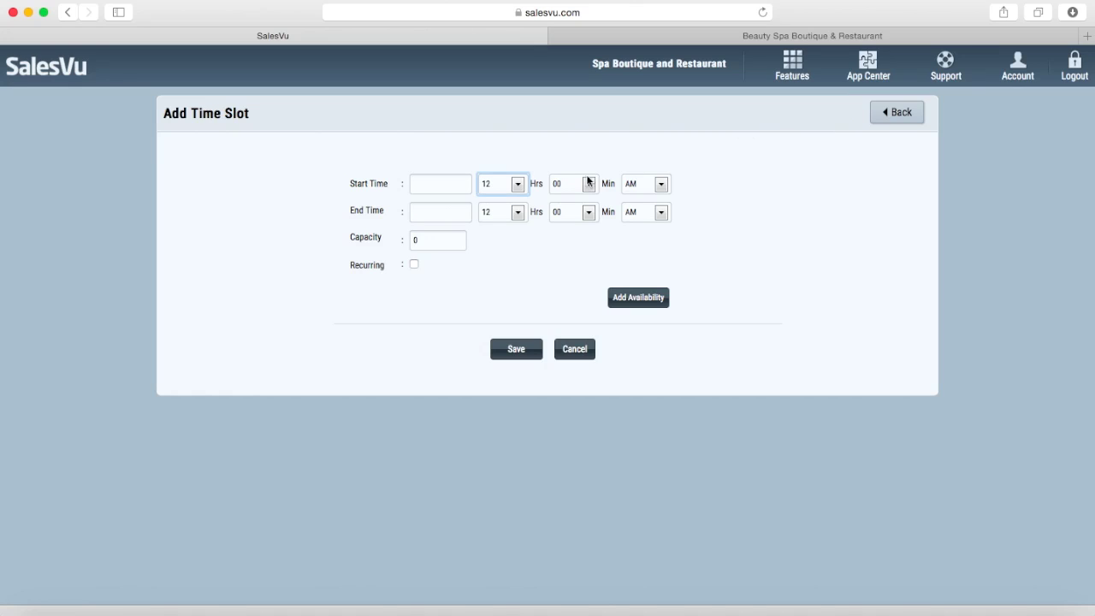
{"action": "left_click", "coordinate": [518, 186]}
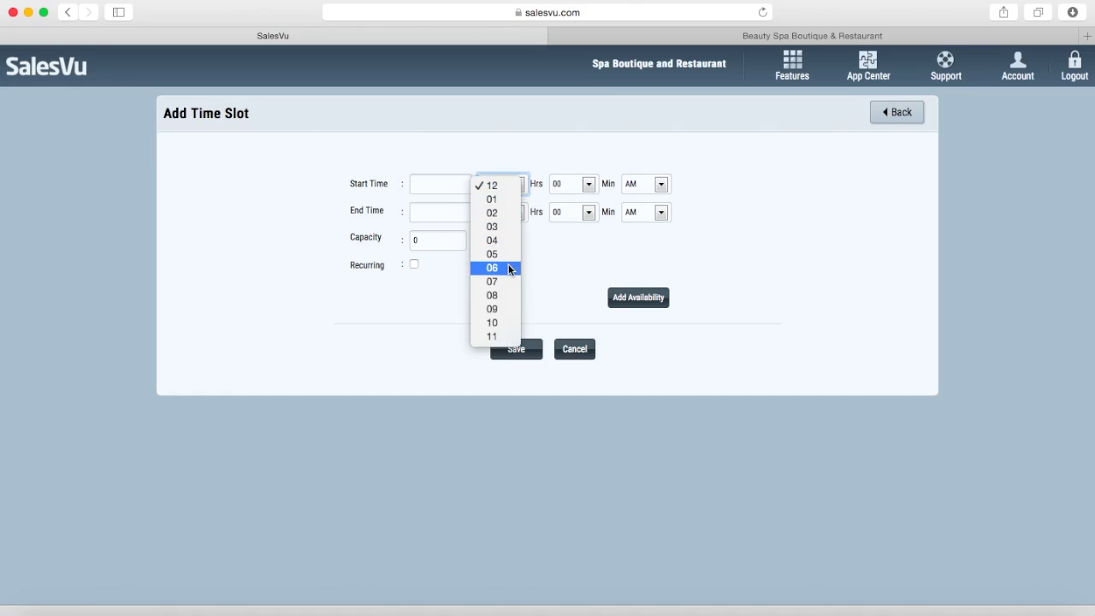
{"action": "left_click", "coordinate": [511, 267]}
{"action": "left_click", "coordinate": [518, 212]}
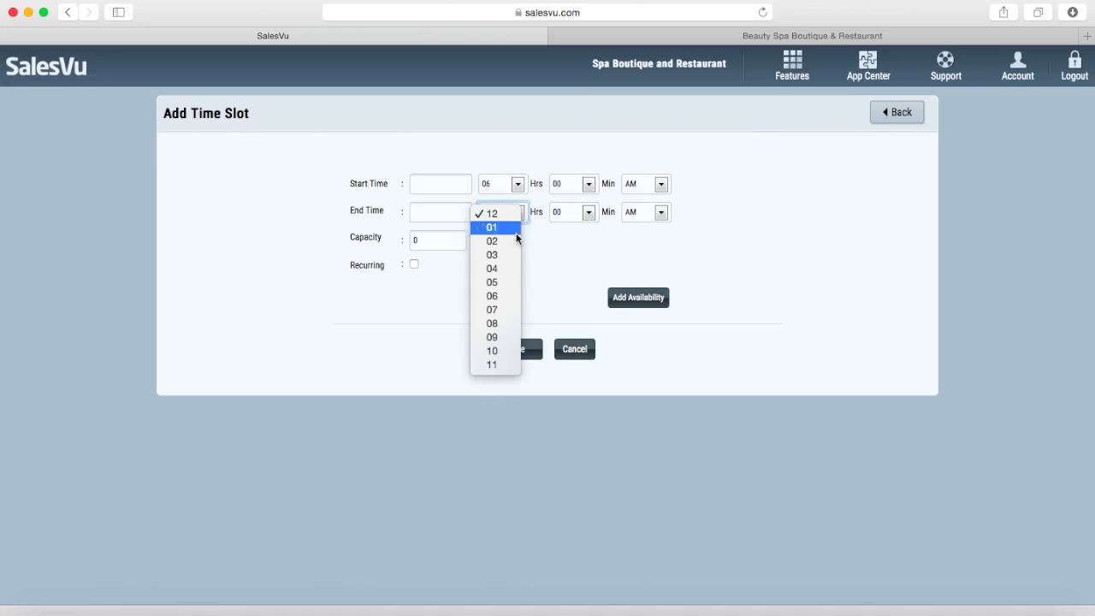
{"action": "left_click", "coordinate": [510, 311]}
{"action": "left_click", "coordinate": [662, 185]}
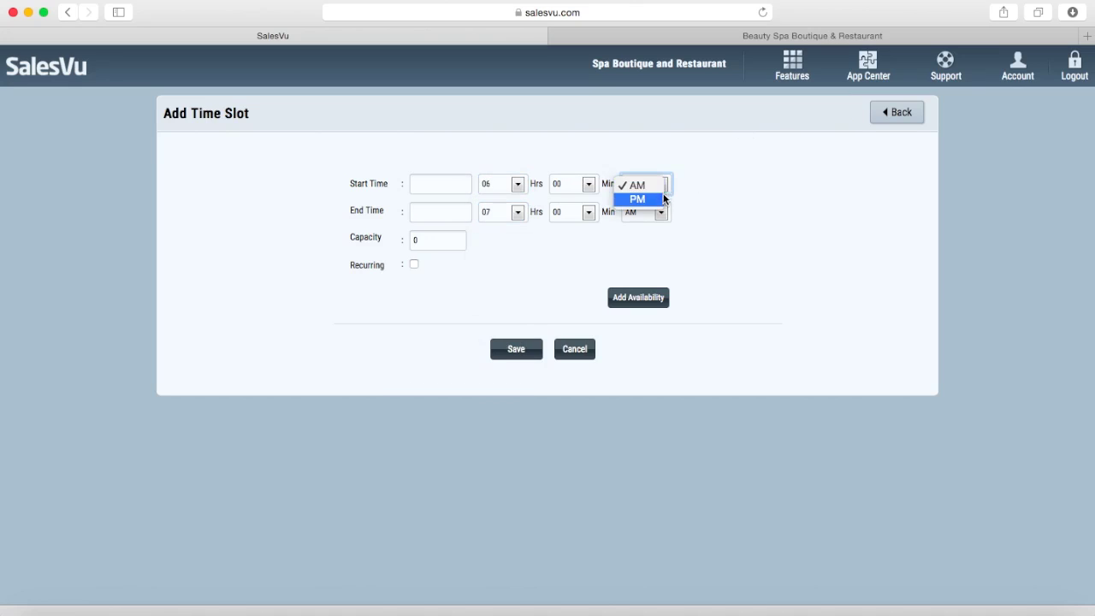
{"action": "left_click", "coordinate": [659, 198]}
{"action": "left_click", "coordinate": [665, 213]}
{"action": "left_click", "coordinate": [660, 228]}
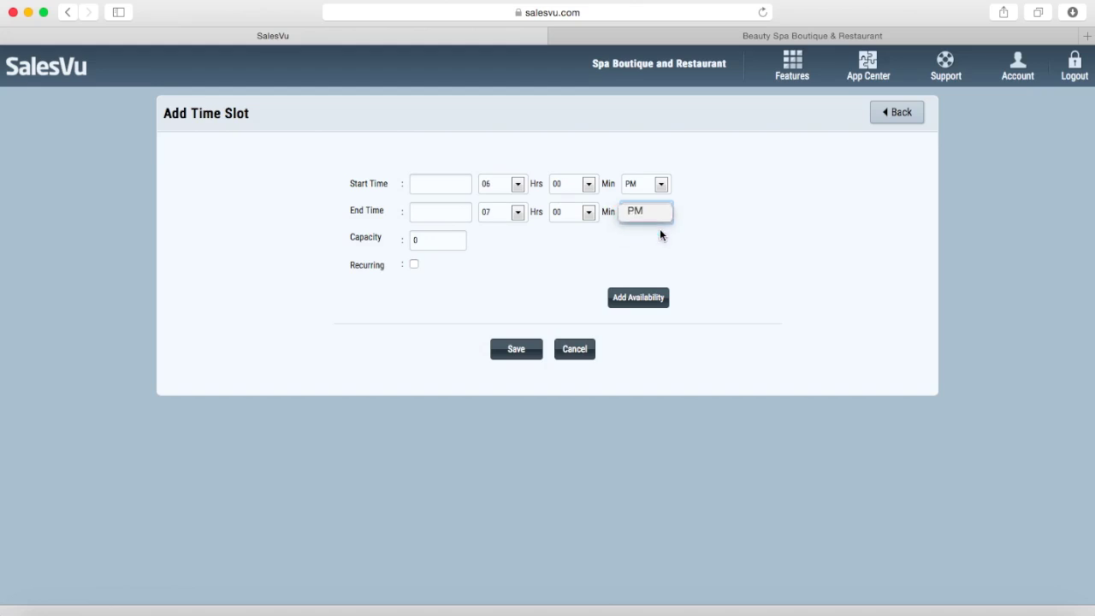
Give the slot capacity 50, recurring on all days until 08/31/2015
{"action": "left_click", "coordinate": [450, 236]}
{"action": "key", "text": "BackSpace"}
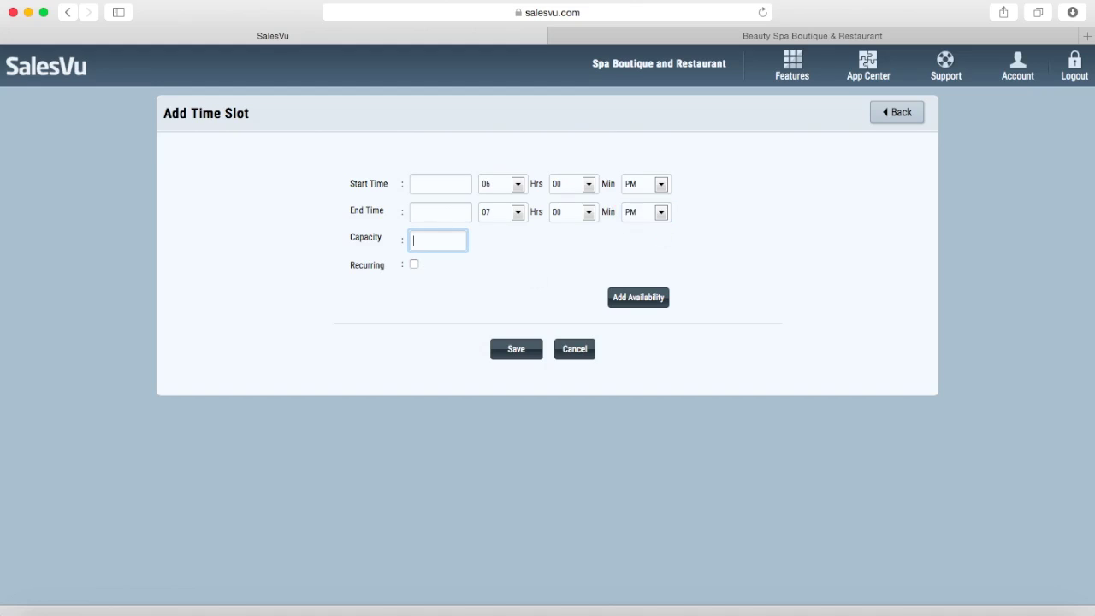
{"action": "type", "text": "50"}
{"action": "key", "text": "BackSpace"}
{"action": "key", "text": "BackSpace"}
{"action": "type", "text": "50"}
{"action": "left_click", "coordinate": [414, 264]}
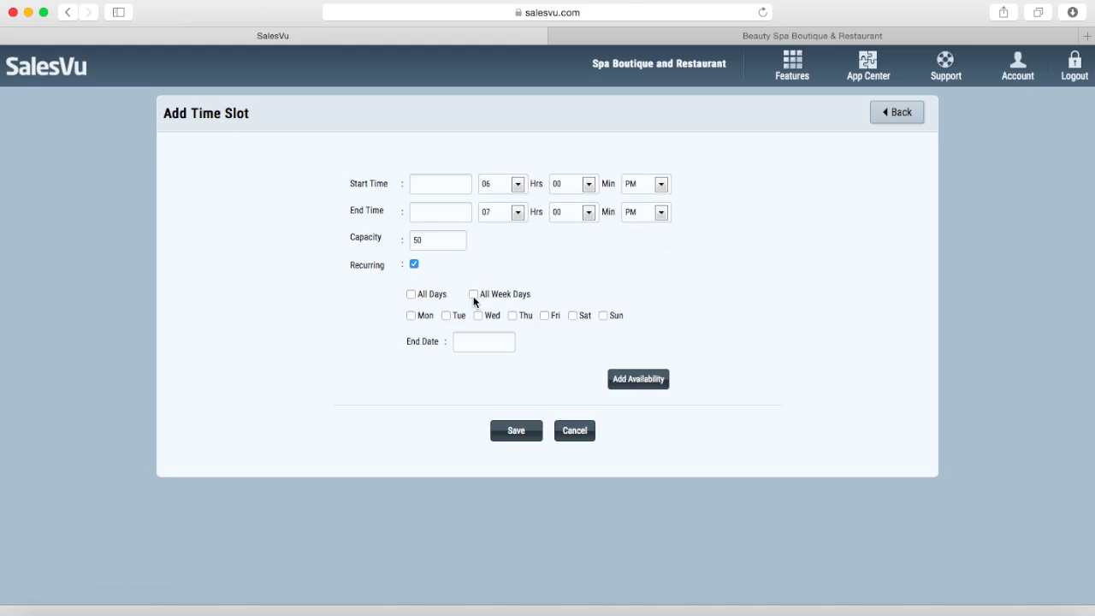
{"action": "left_click", "coordinate": [411, 294]}
{"action": "left_click", "coordinate": [477, 342]}
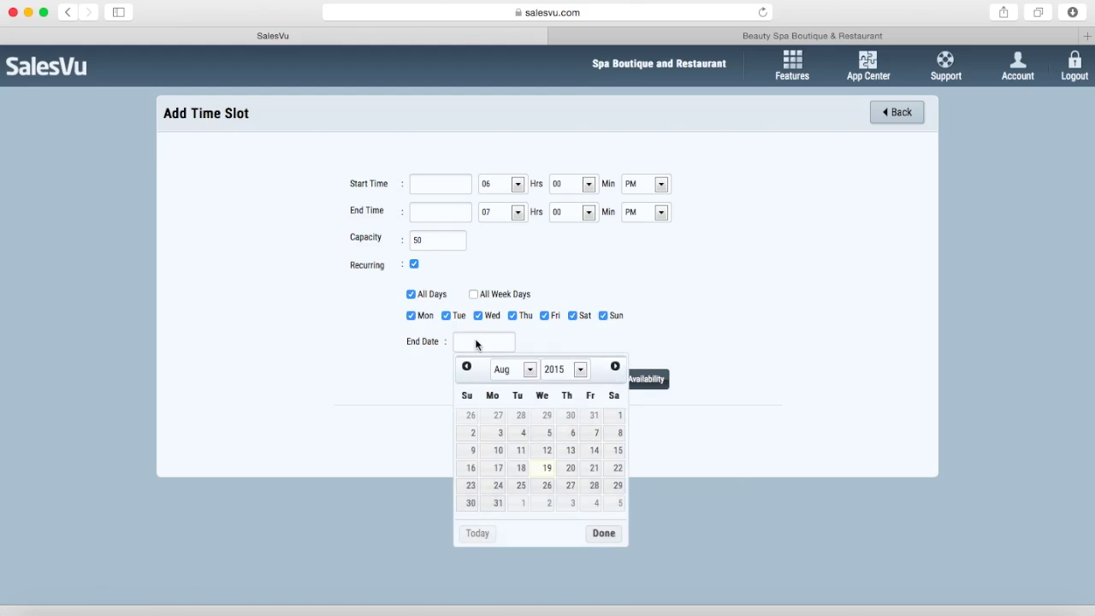
{"action": "left_click", "coordinate": [498, 503]}
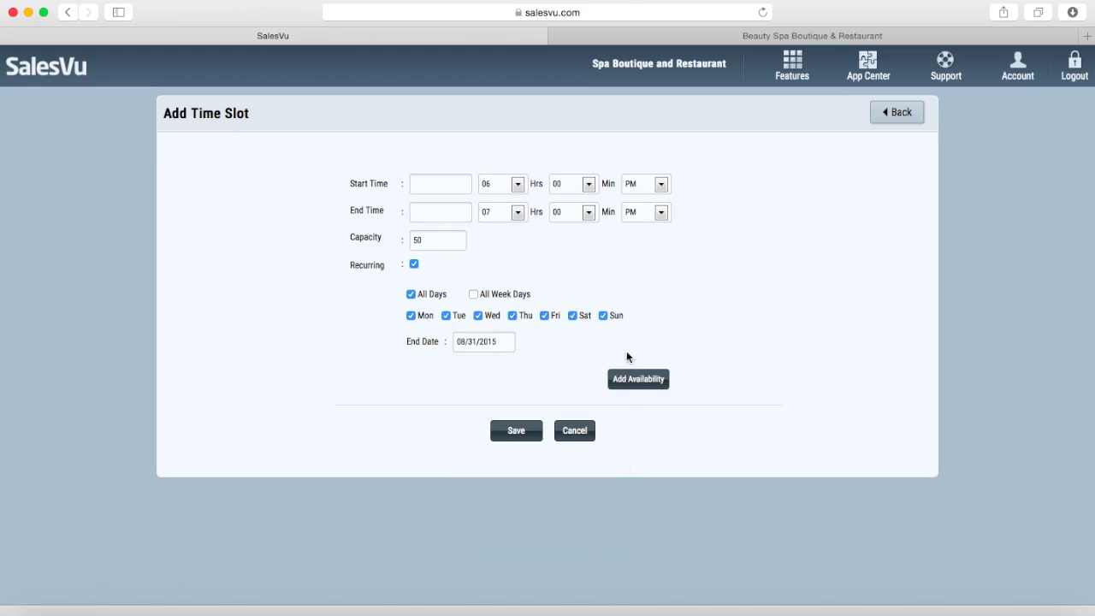
Review the tables available for the slot, then save the time slot
{"action": "left_click", "coordinate": [645, 382]}
{"action": "scroll", "coordinate": [715, 417], "scroll_direction": "down", "scroll_amount": 3}
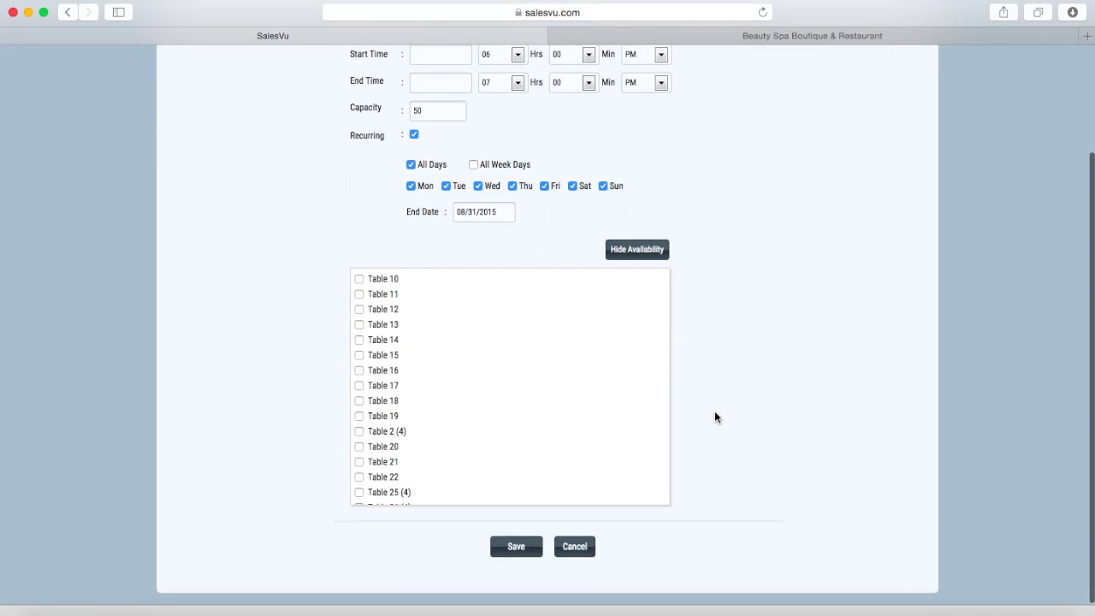
{"action": "scroll", "coordinate": [715, 417], "scroll_direction": "up", "scroll_amount": 1}
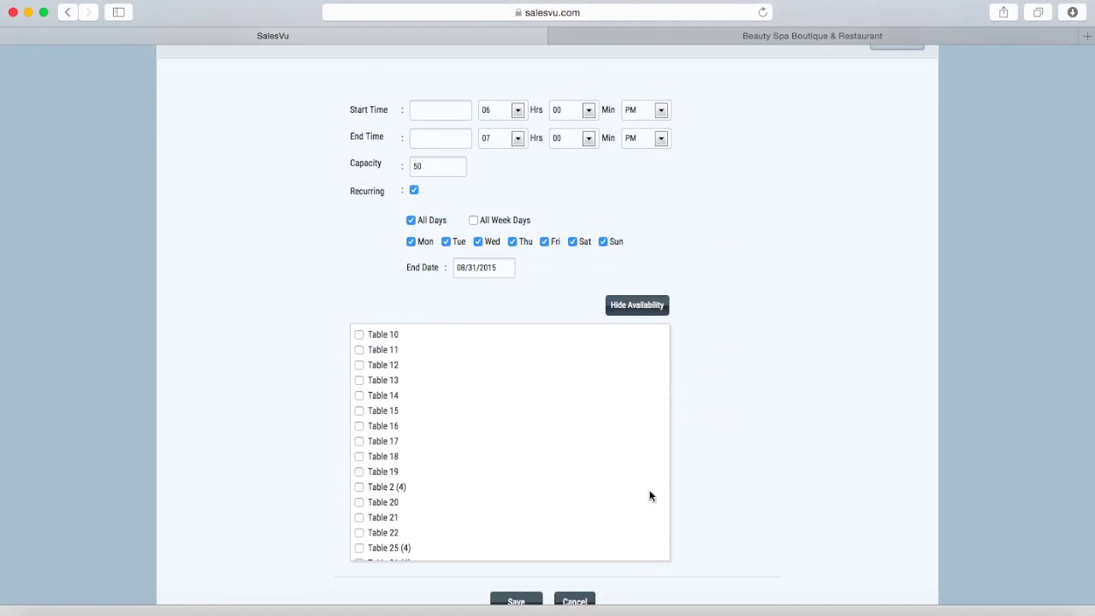
{"action": "left_click", "coordinate": [624, 317]}
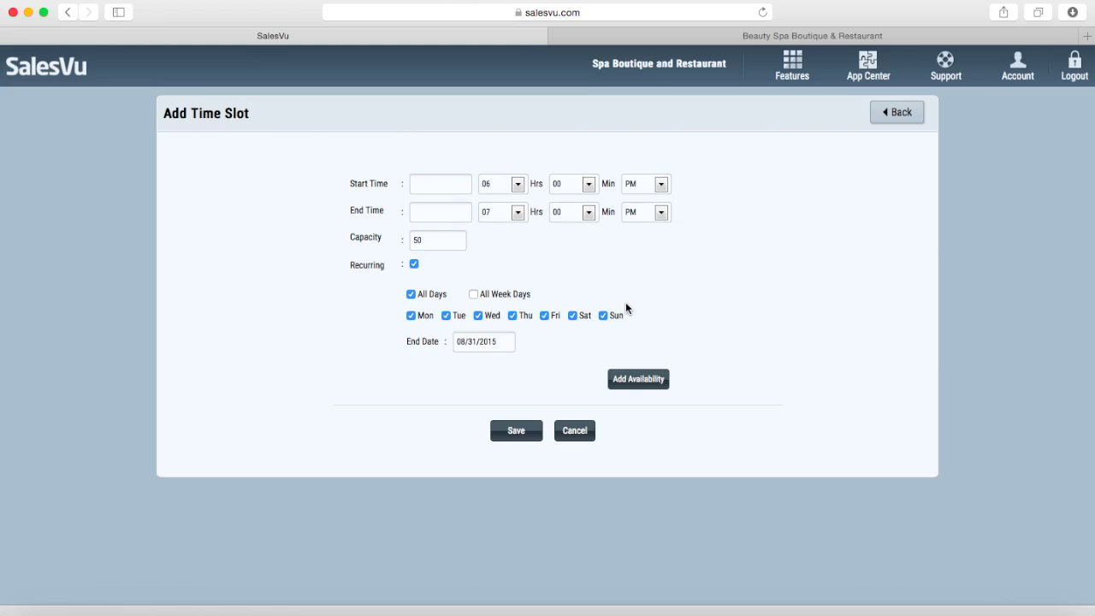
{"action": "left_click", "coordinate": [518, 436]}
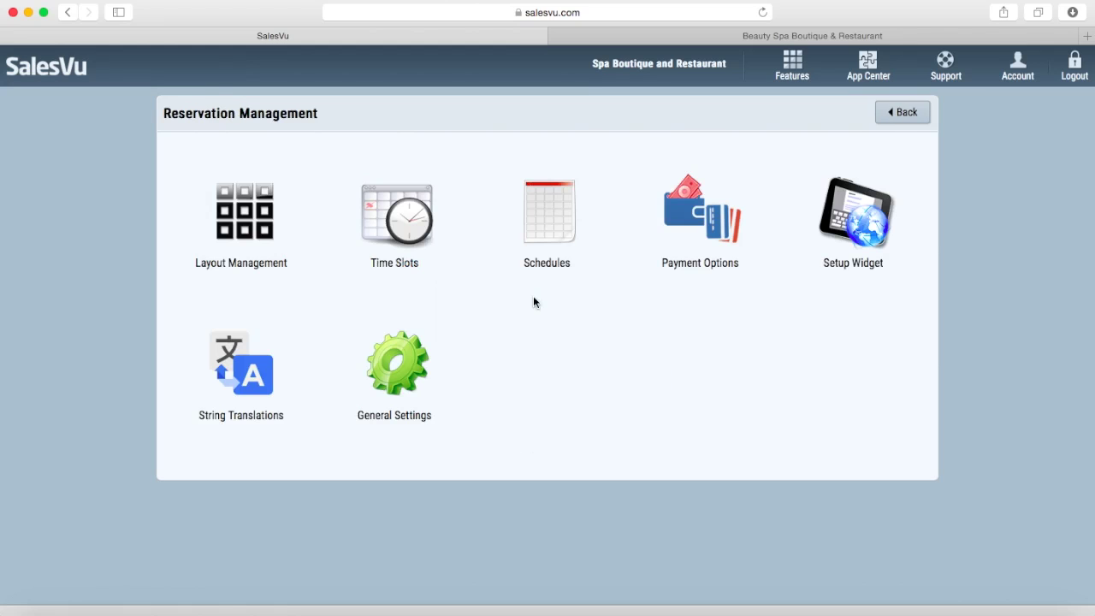
{"action": "left_click", "coordinate": [561, 196]}
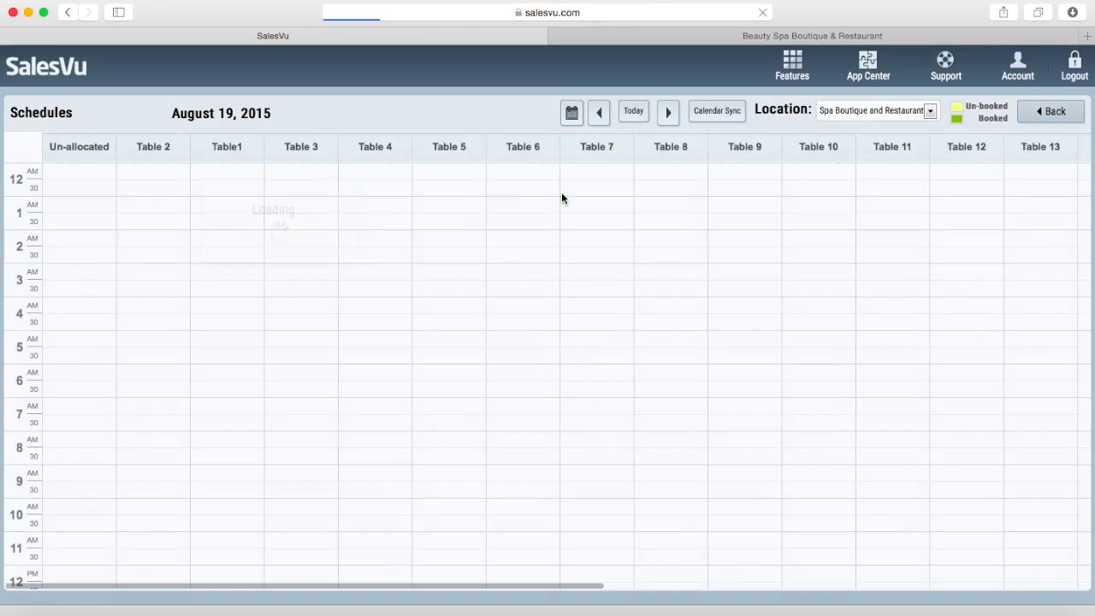
{"action": "scroll", "coordinate": [484, 389], "scroll_direction": "down", "scroll_amount": 8}
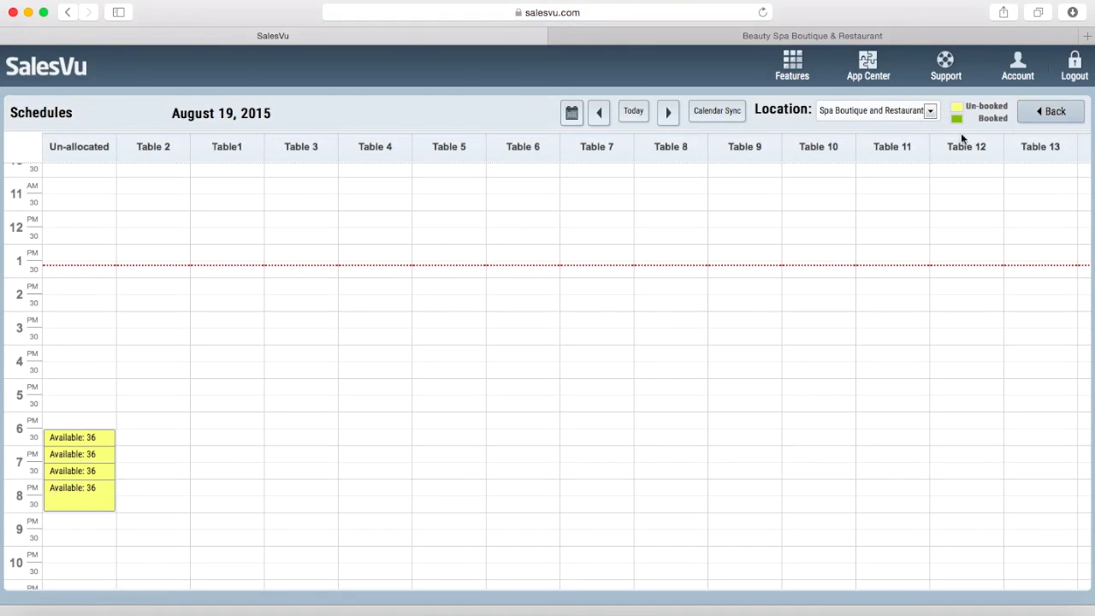
{"action": "left_click", "coordinate": [1049, 111]}
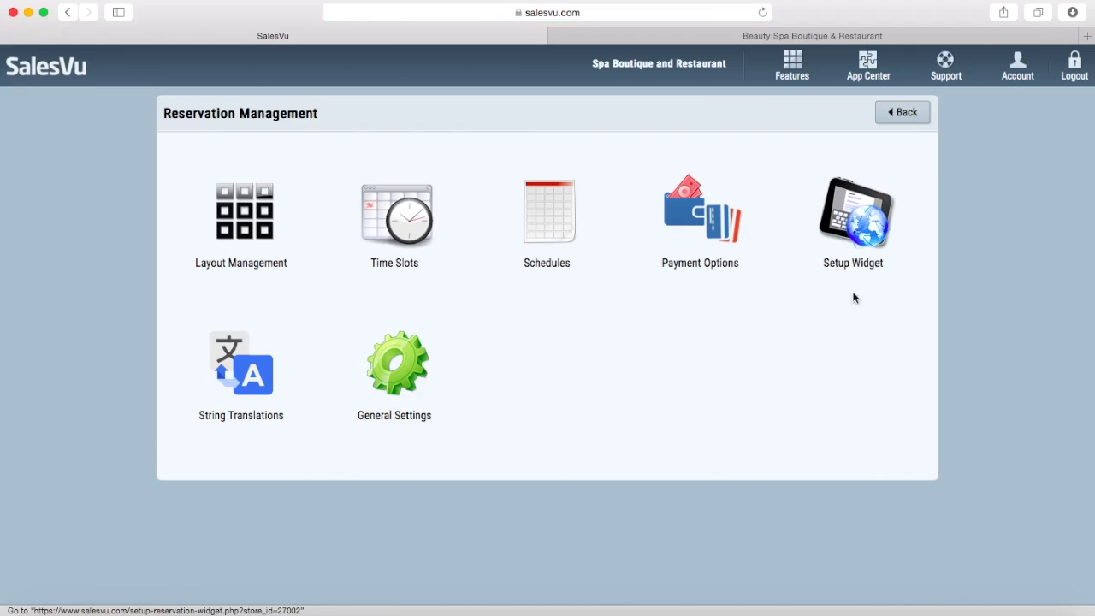
{"action": "left_click", "coordinate": [710, 231]}
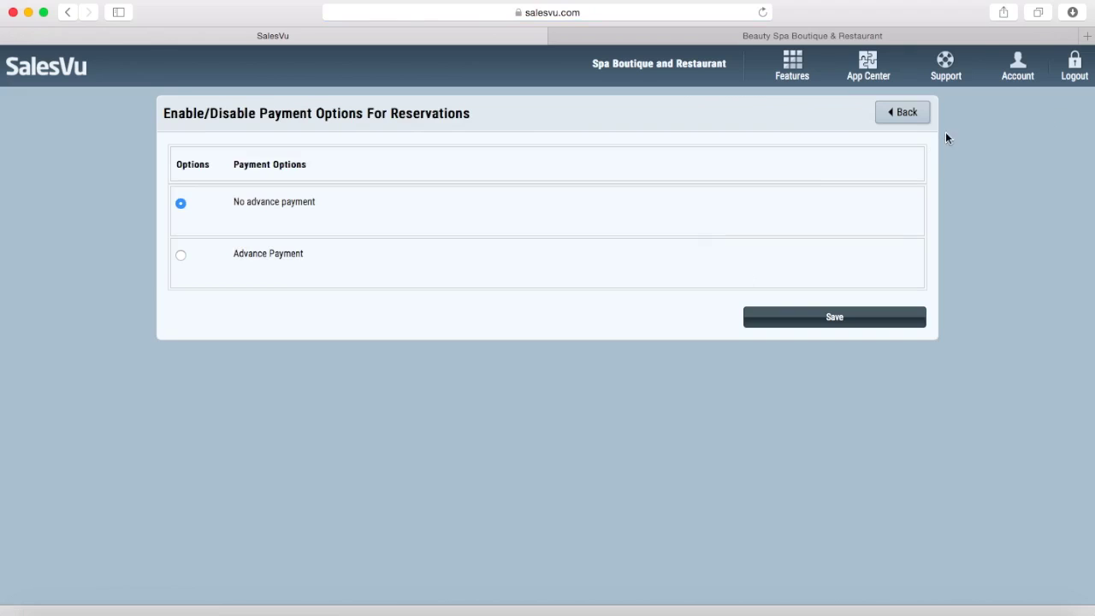
{"action": "left_click", "coordinate": [922, 113]}
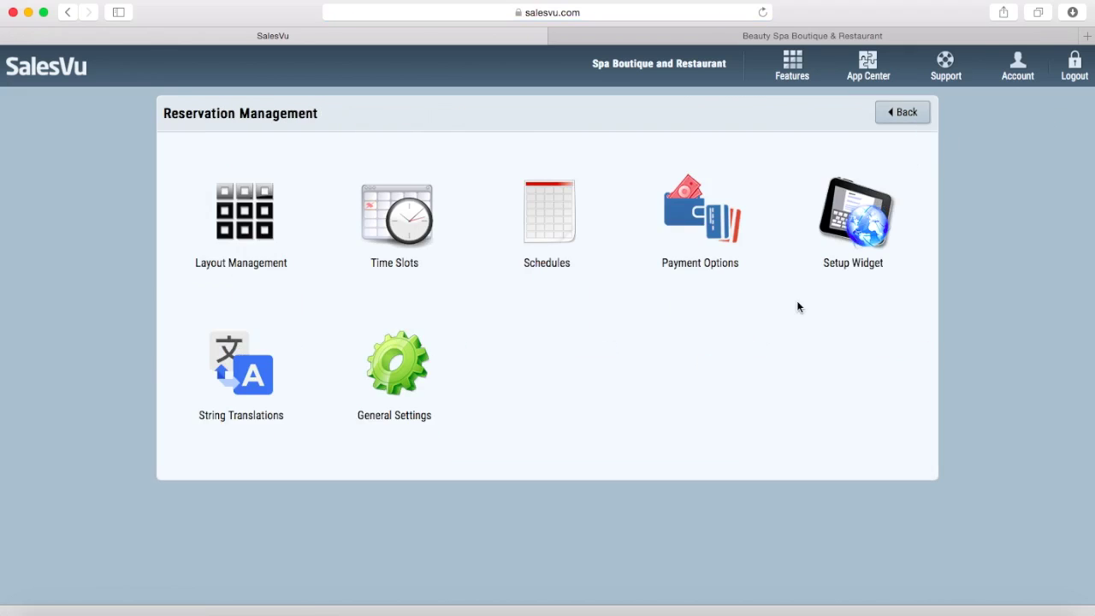
{"action": "left_click", "coordinate": [837, 216]}
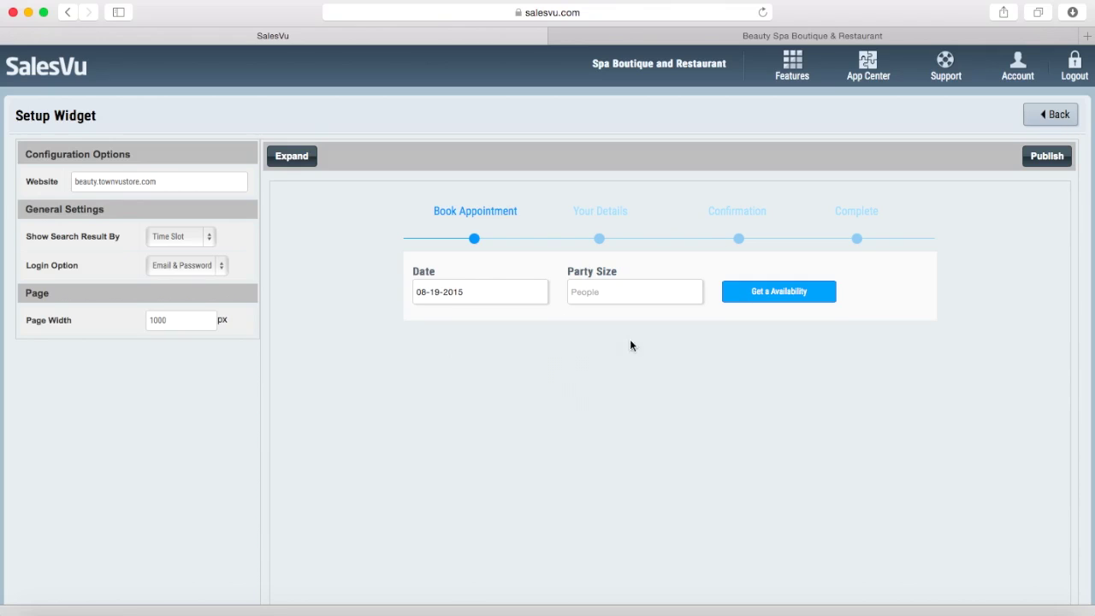
{"action": "left_click", "coordinate": [1051, 114]}
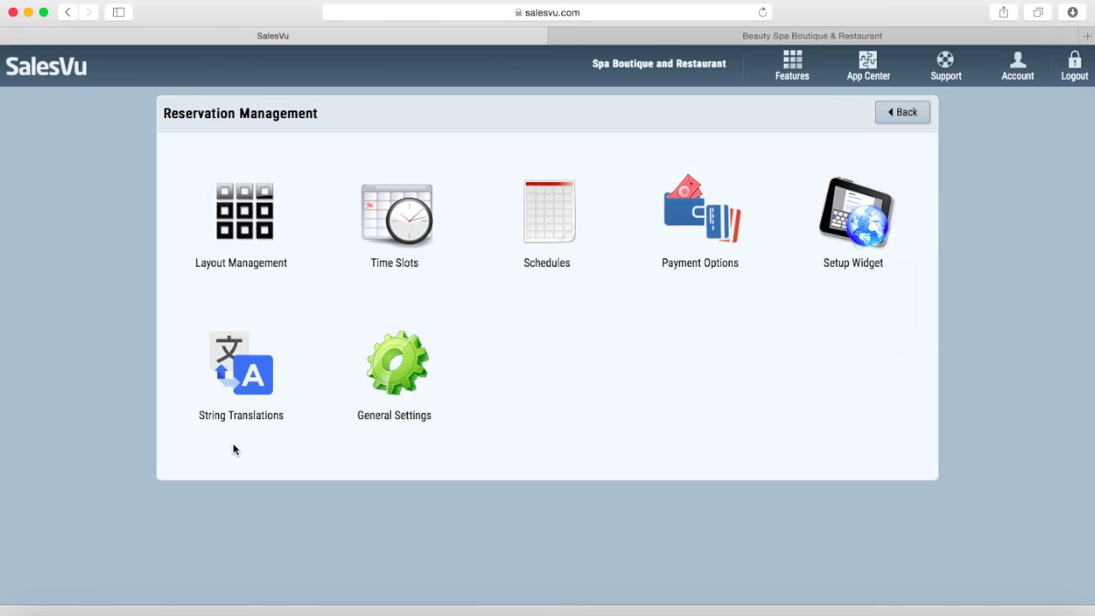
{"action": "left_click", "coordinate": [399, 369]}
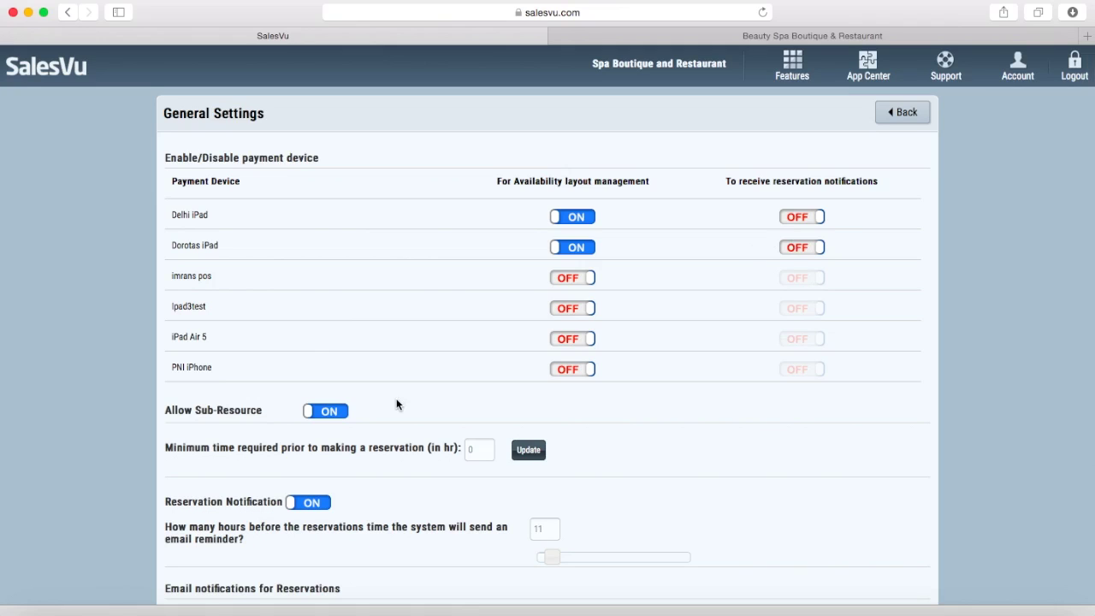
{"action": "scroll", "coordinate": [398, 393], "scroll_direction": "down", "scroll_amount": 3}
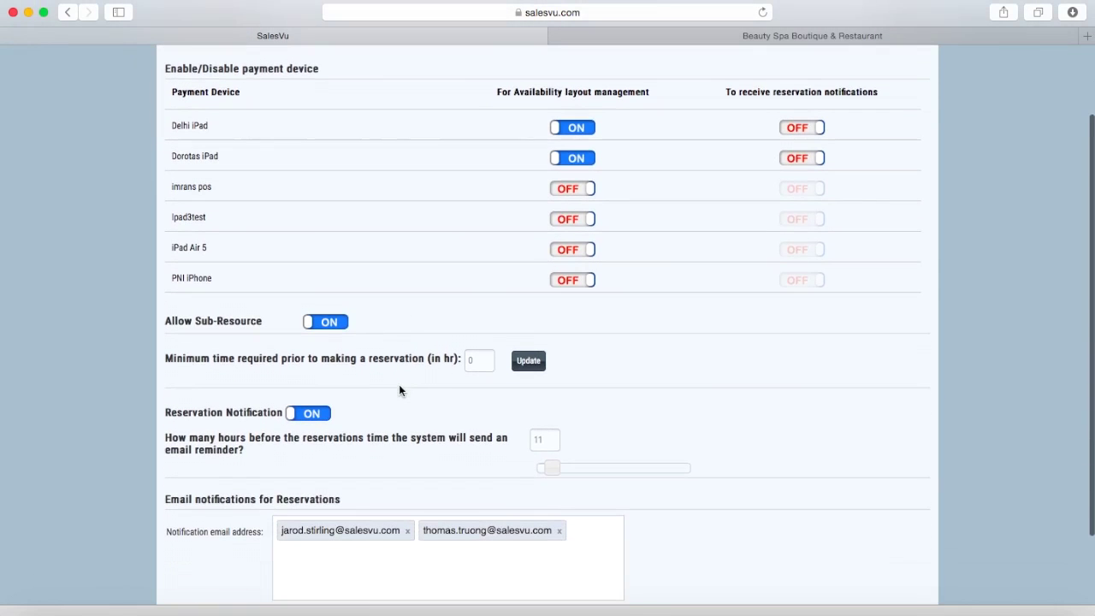